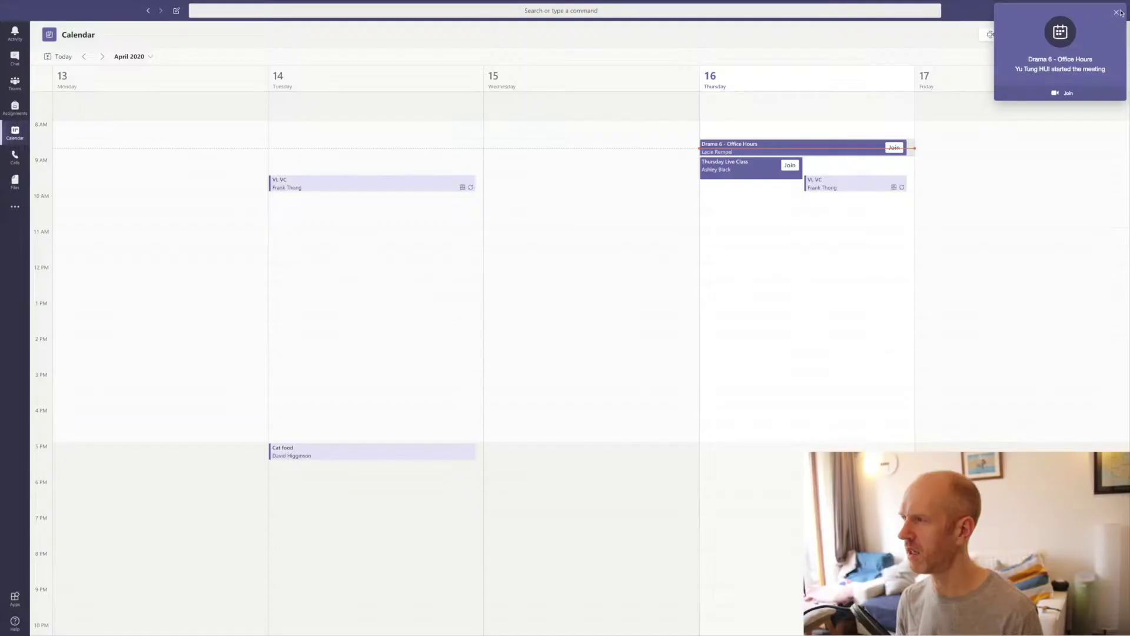
Dismiss the meeting-started notification to reveal the April 13–17 calendar.
click(1117, 13)
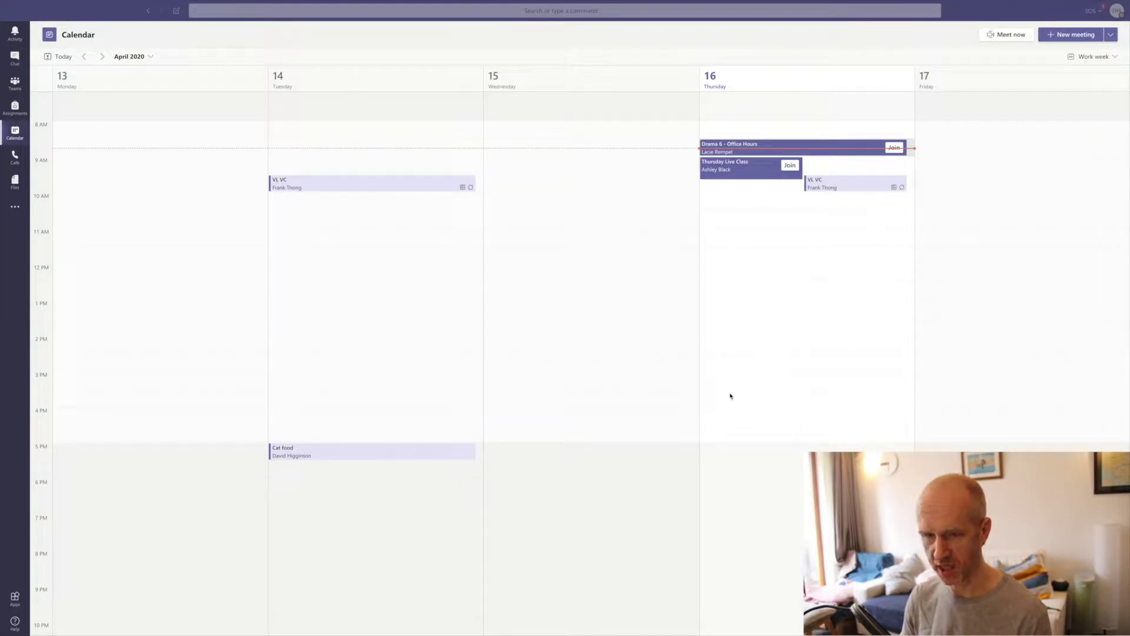
Create a Thursday 4:00 PM meeting titled 'Breakfast Club' and add one suggested required attendee.
click(726, 415)
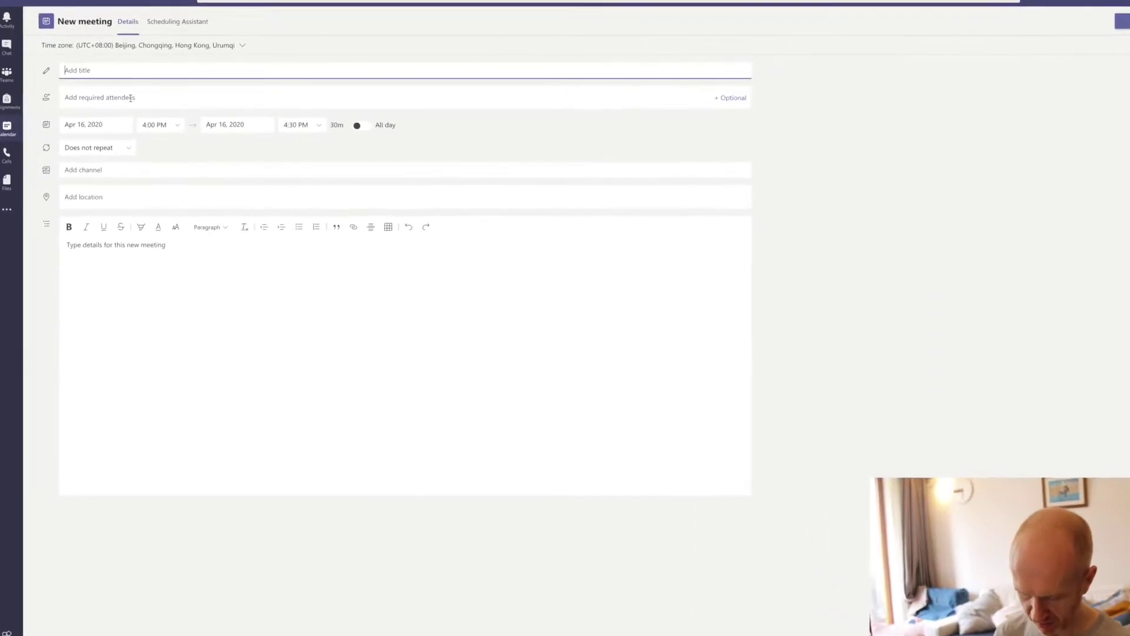
text(Break)
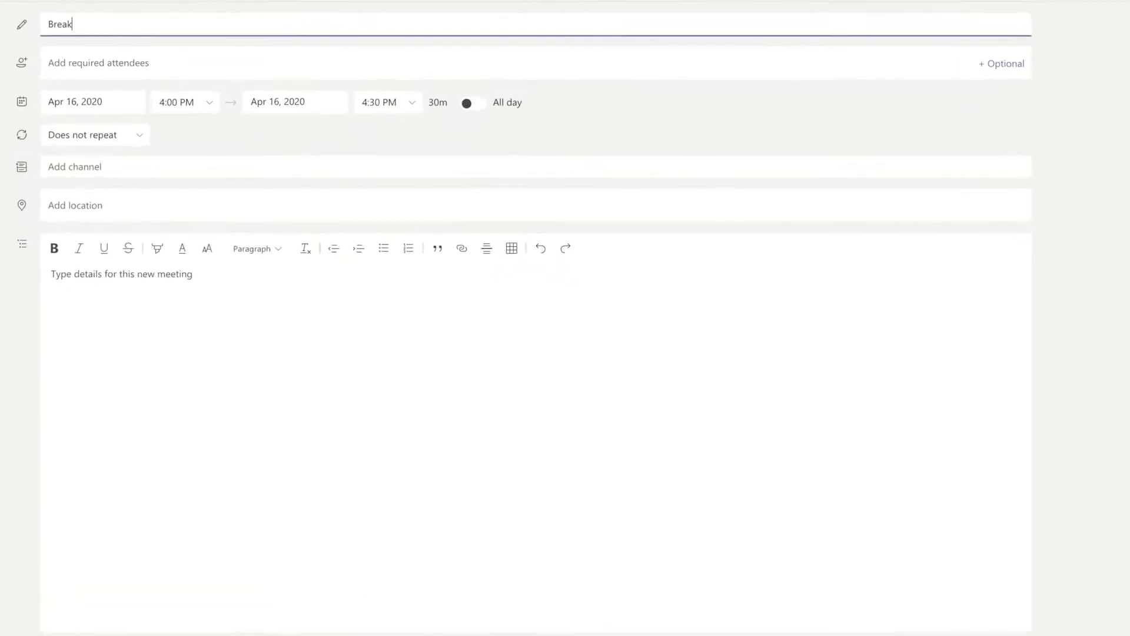
text(fast Club)
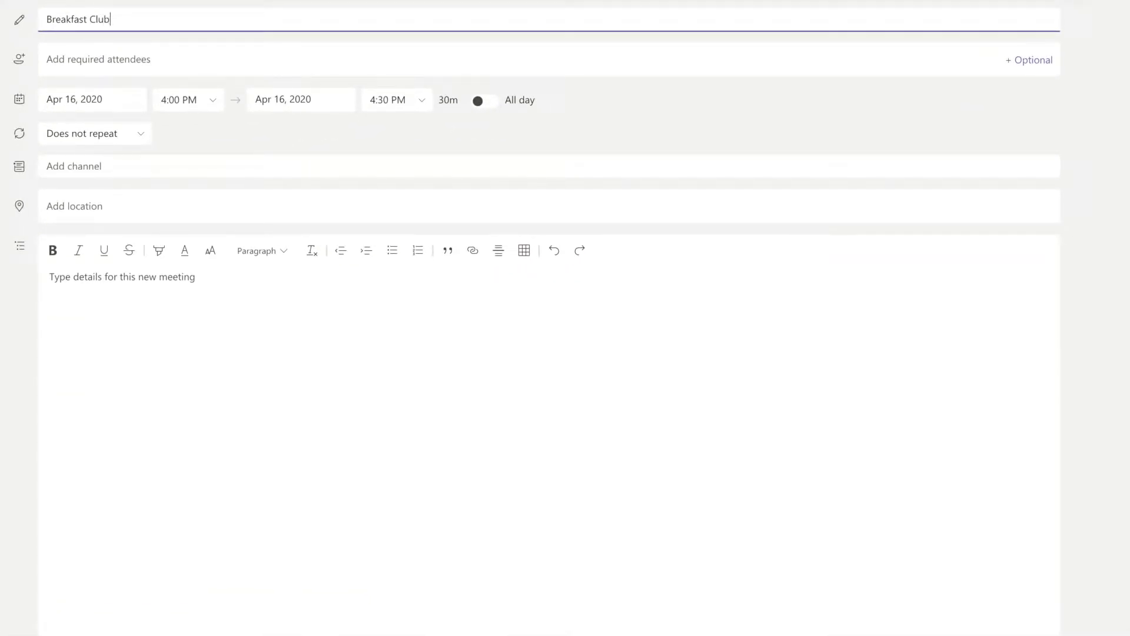
click(131, 66)
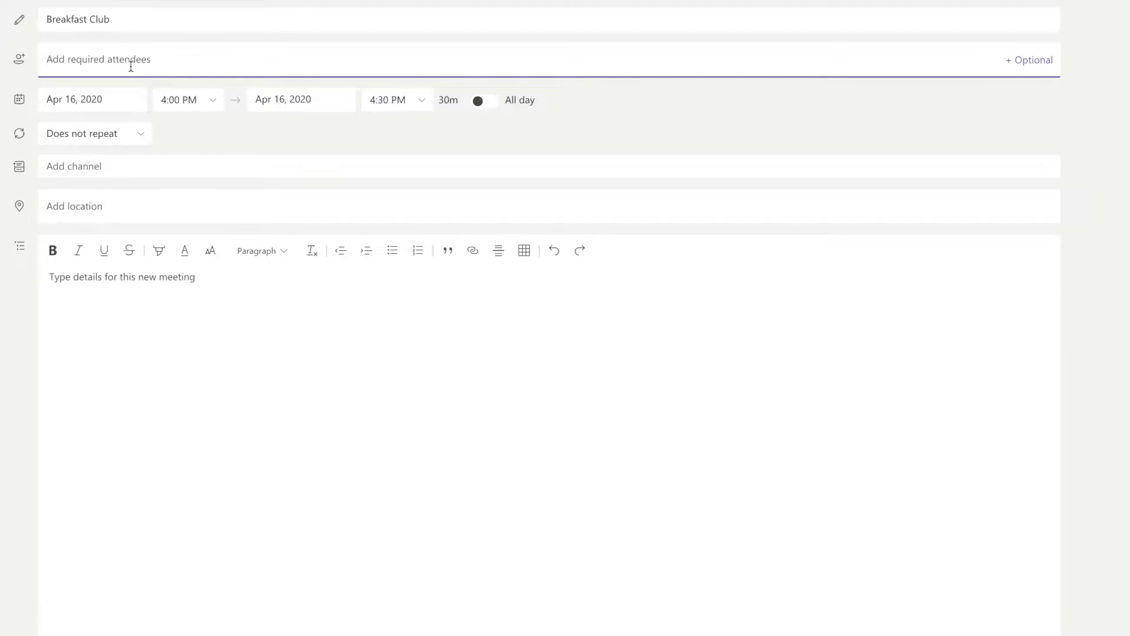
text(fri)
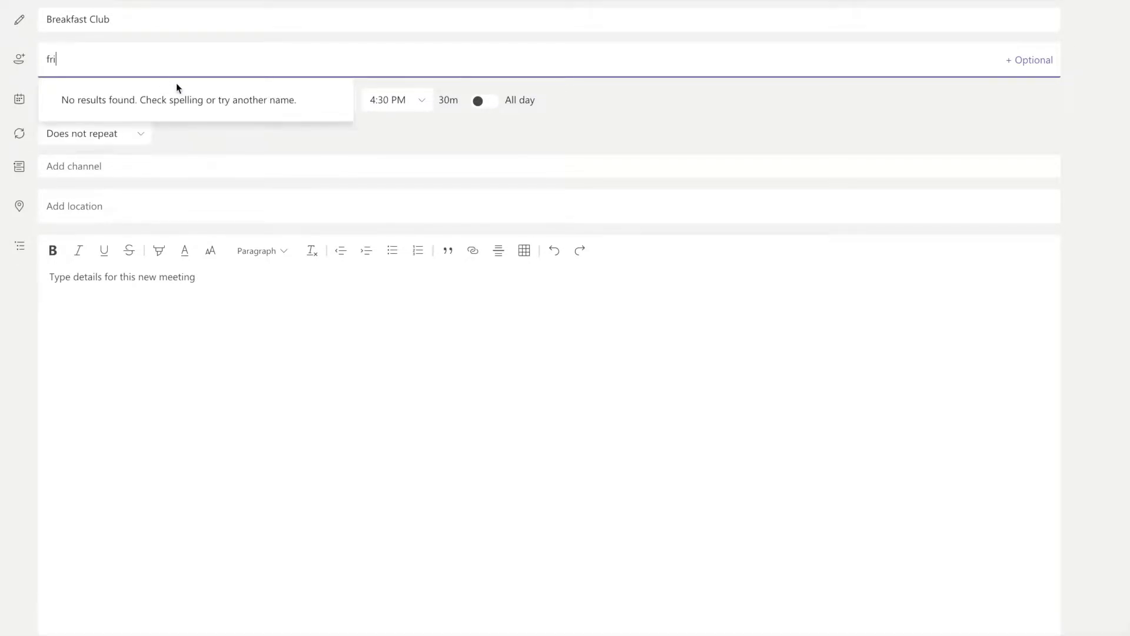
text(fri)
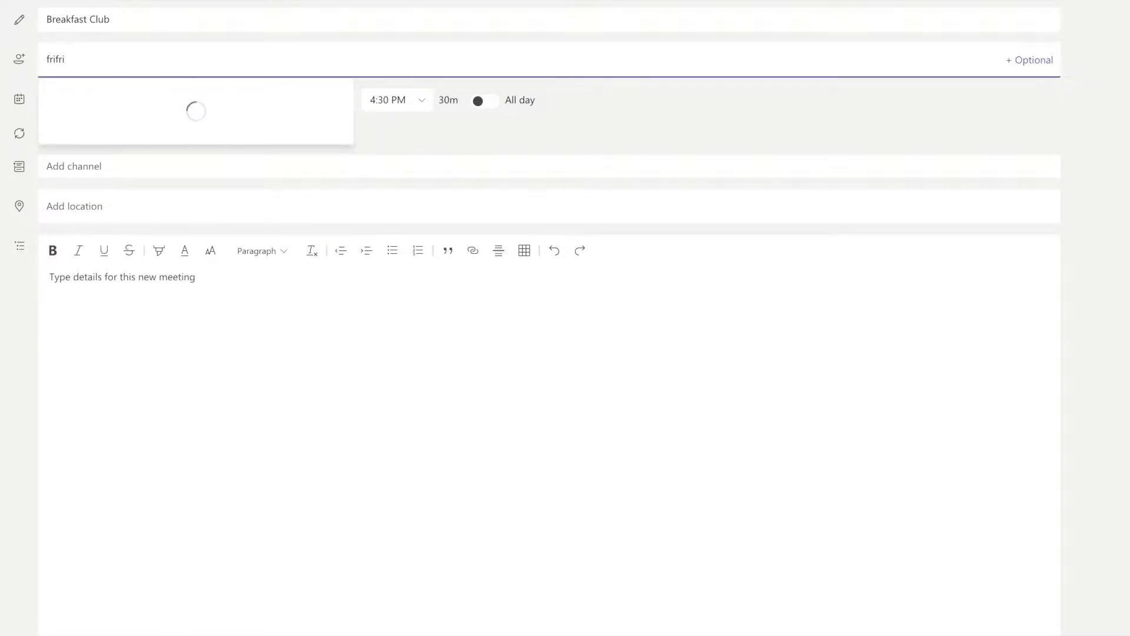
click(149, 100)
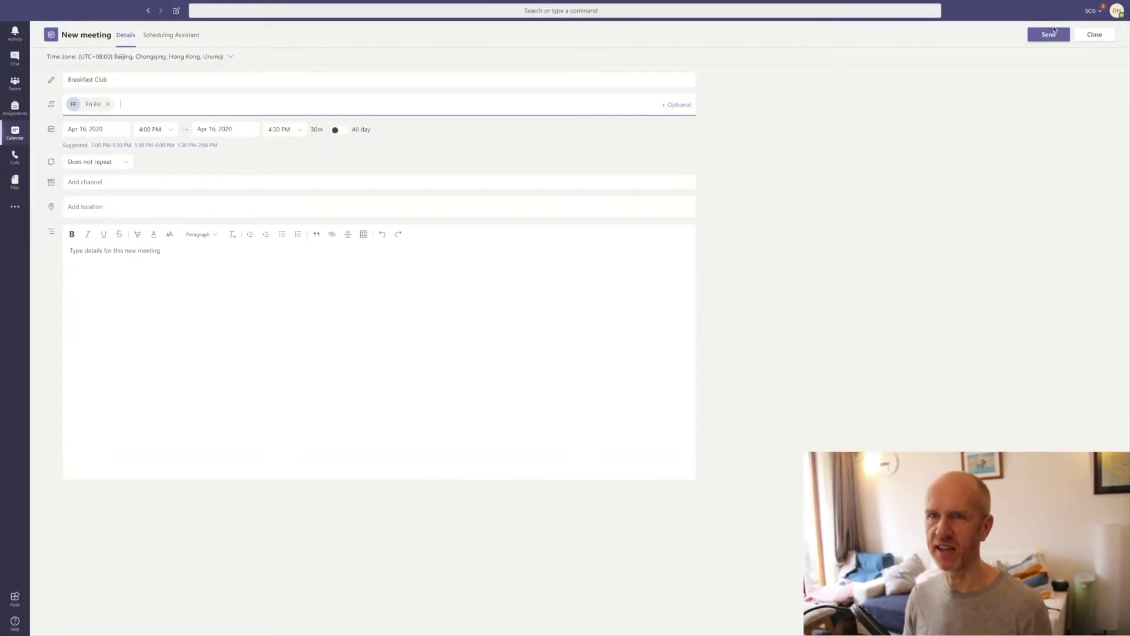
Send the Breakfast Club invitation, then copy its Meeting options link from the event details.
click(1049, 36)
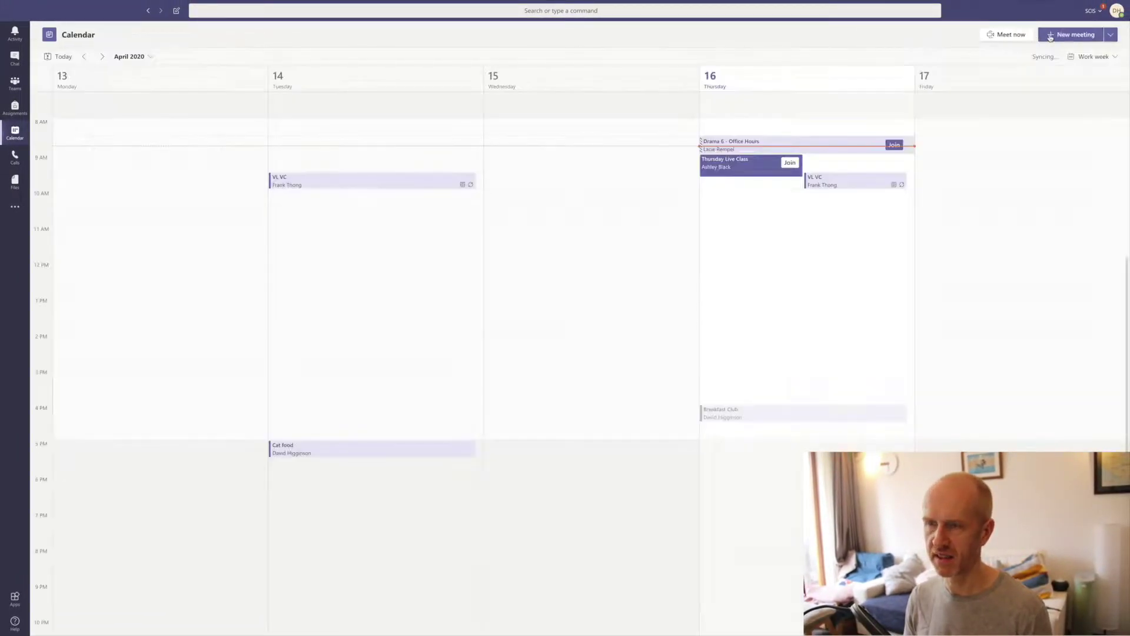
click(793, 416)
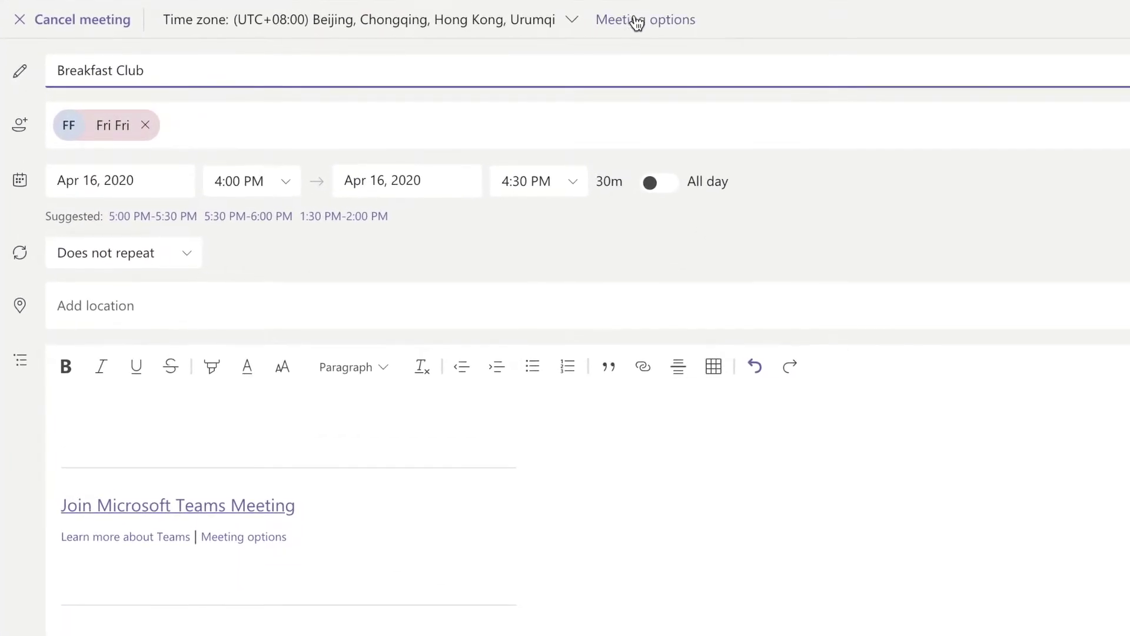
right_click(634, 18)
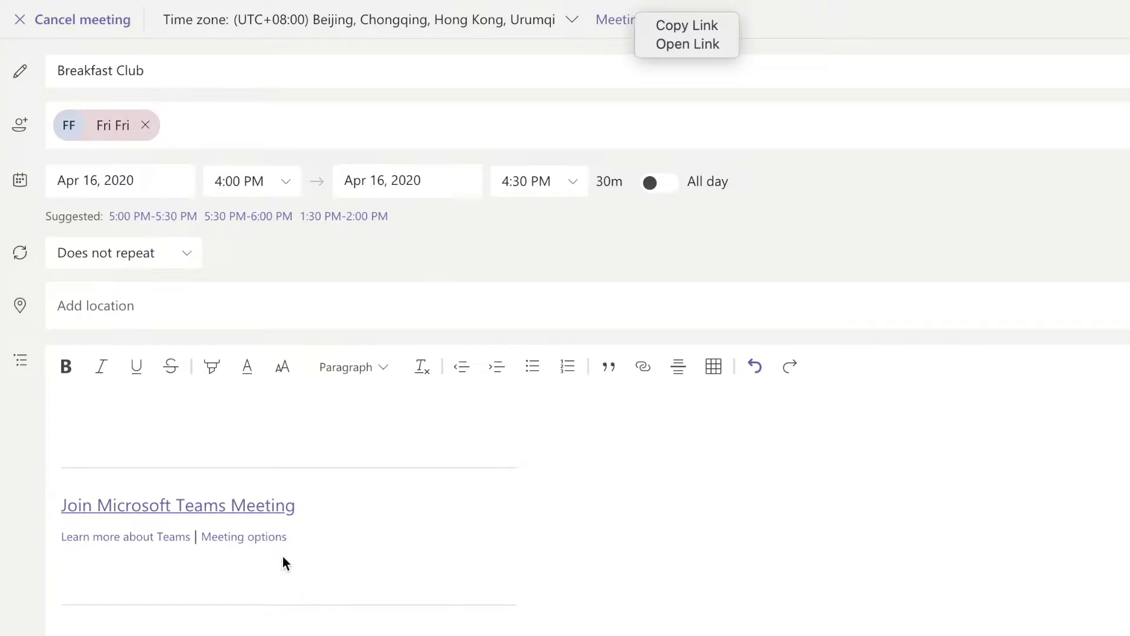
right_click(264, 537)
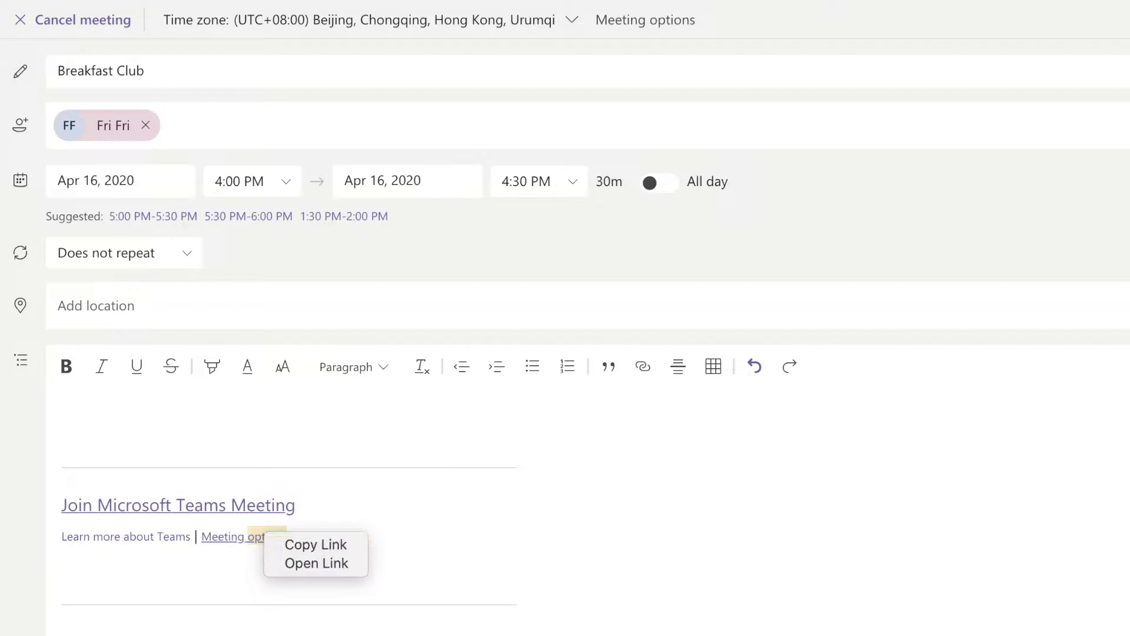
click(675, 26)
right_click(673, 26)
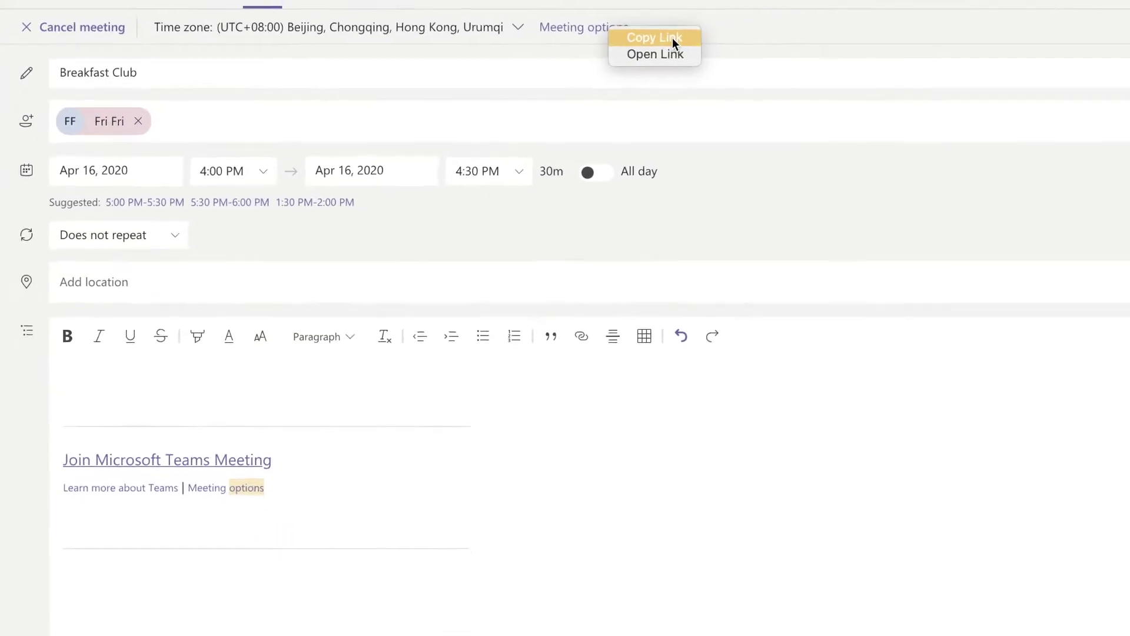
click(485, 54)
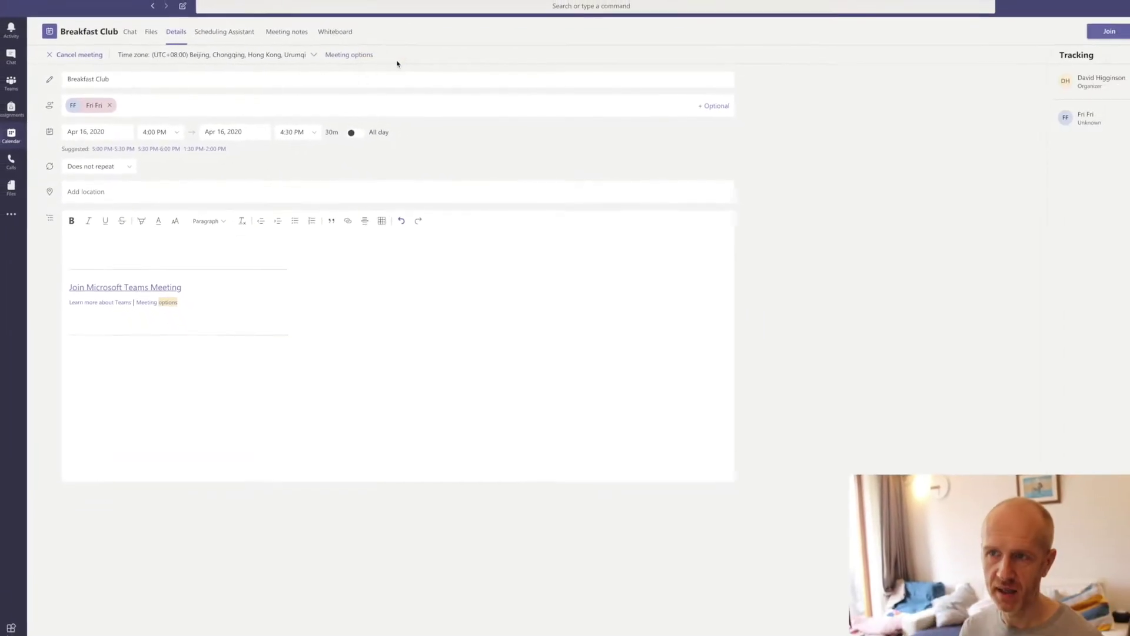
In Chrome, review the lobby bypass choices and keep 'People in my organization'.
key(super+Tab)
key(super+Tab)
key(super+Tab)
key(super+Tab)
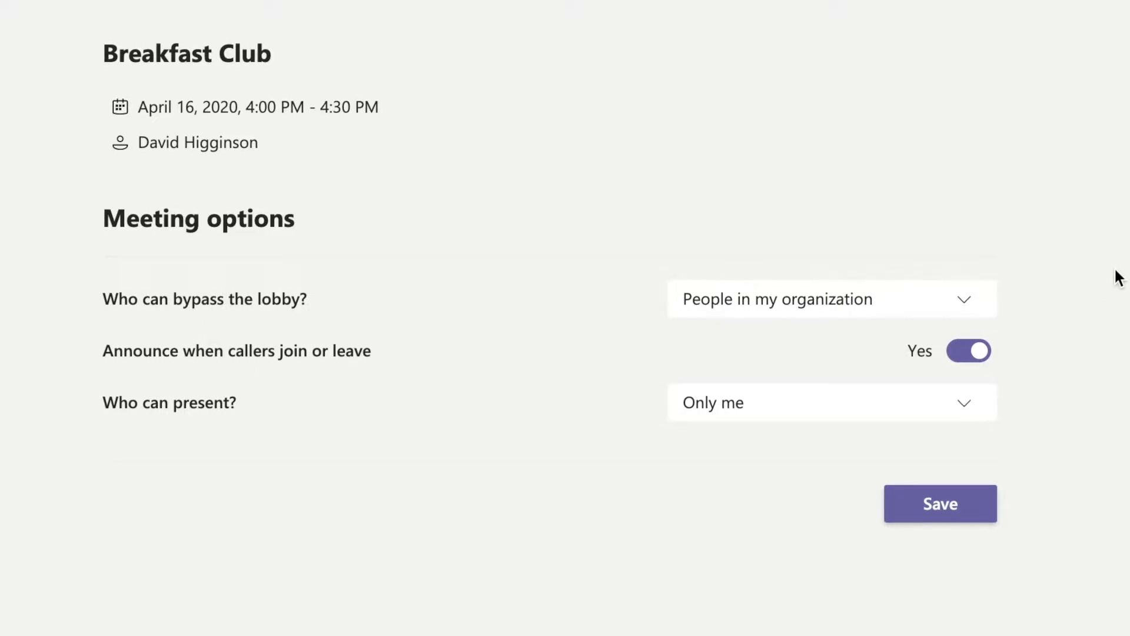
click(970, 308)
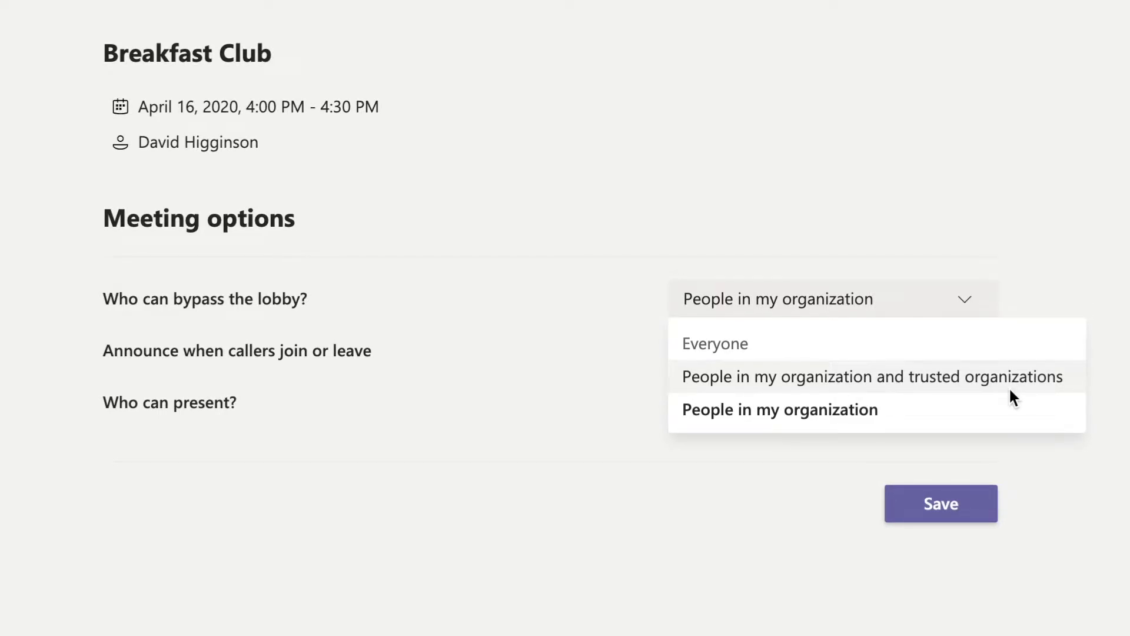
click(955, 411)
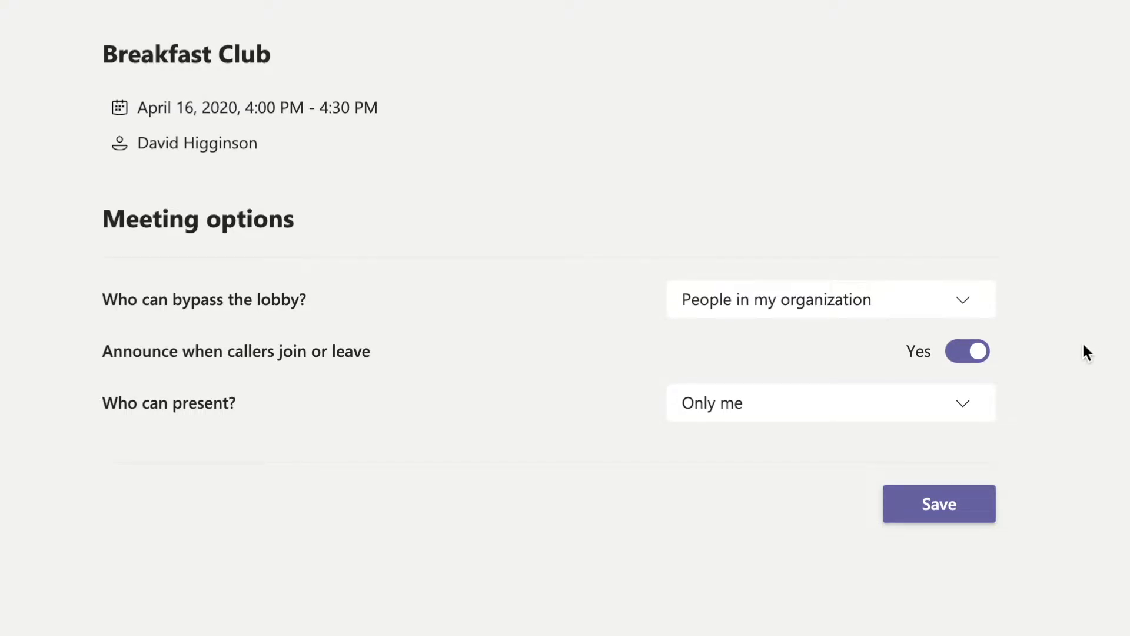
click(964, 300)
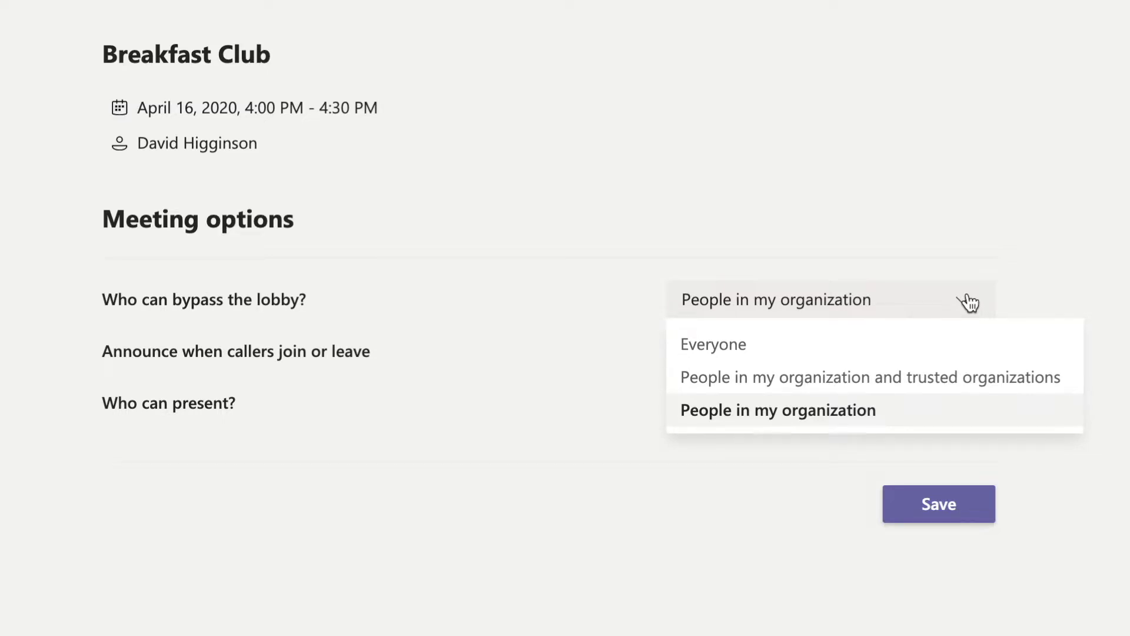
click(298, 362)
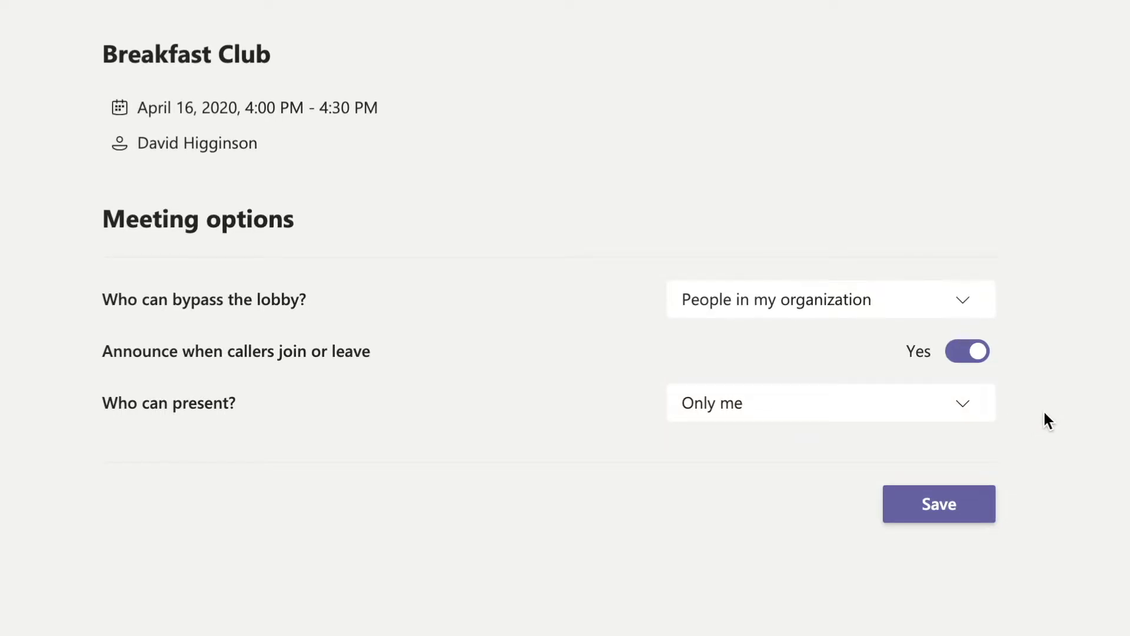
click(969, 419)
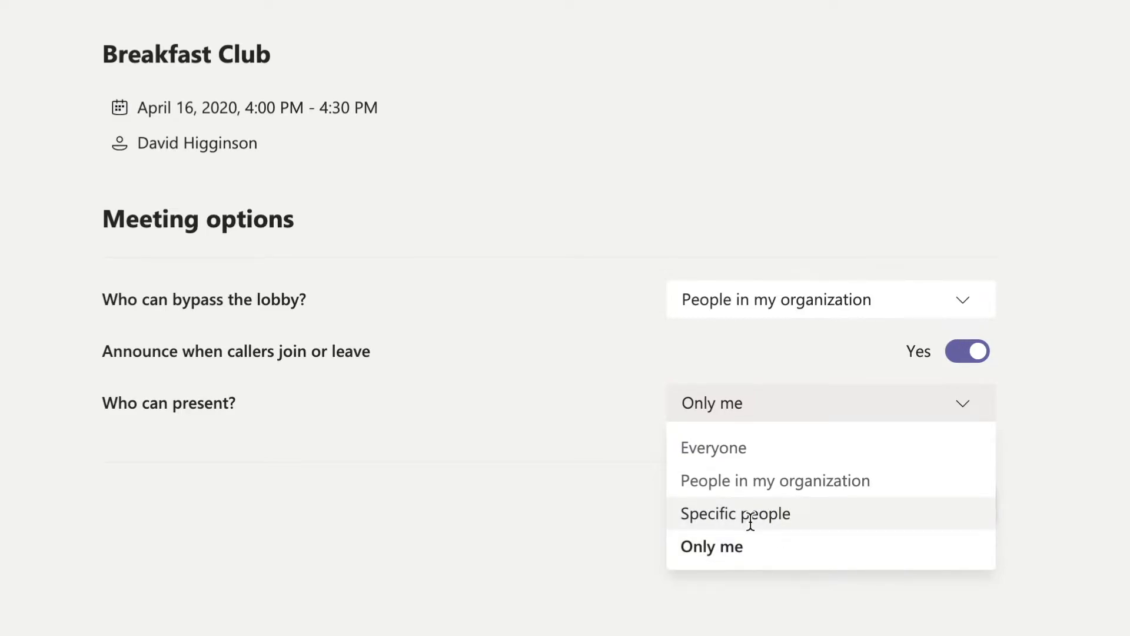
click(781, 515)
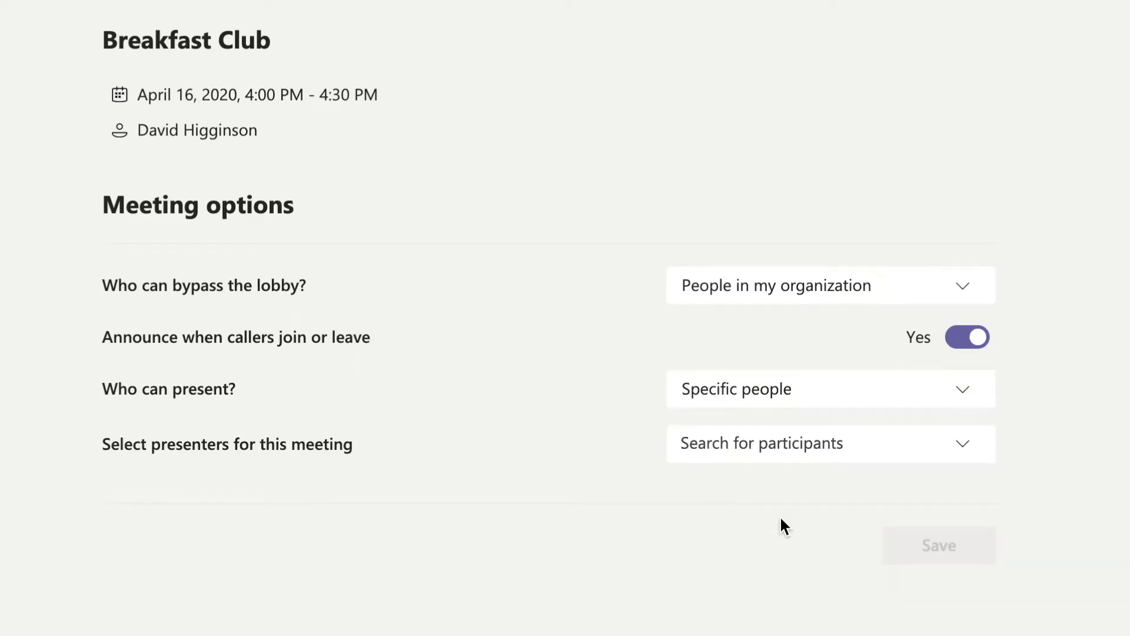
click(877, 442)
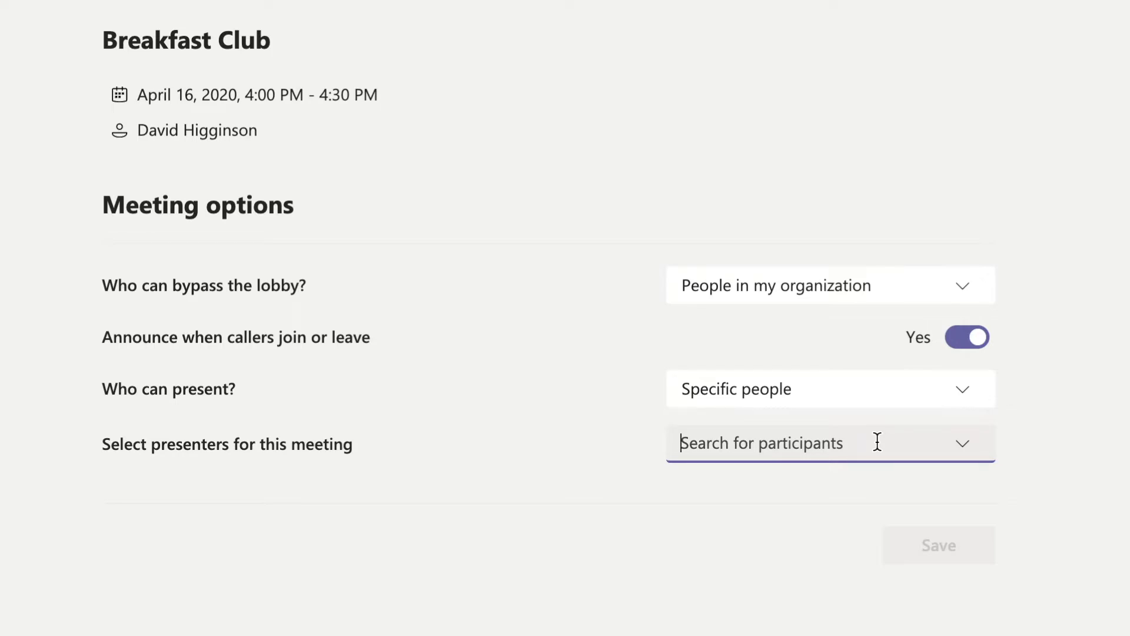
text(gread)
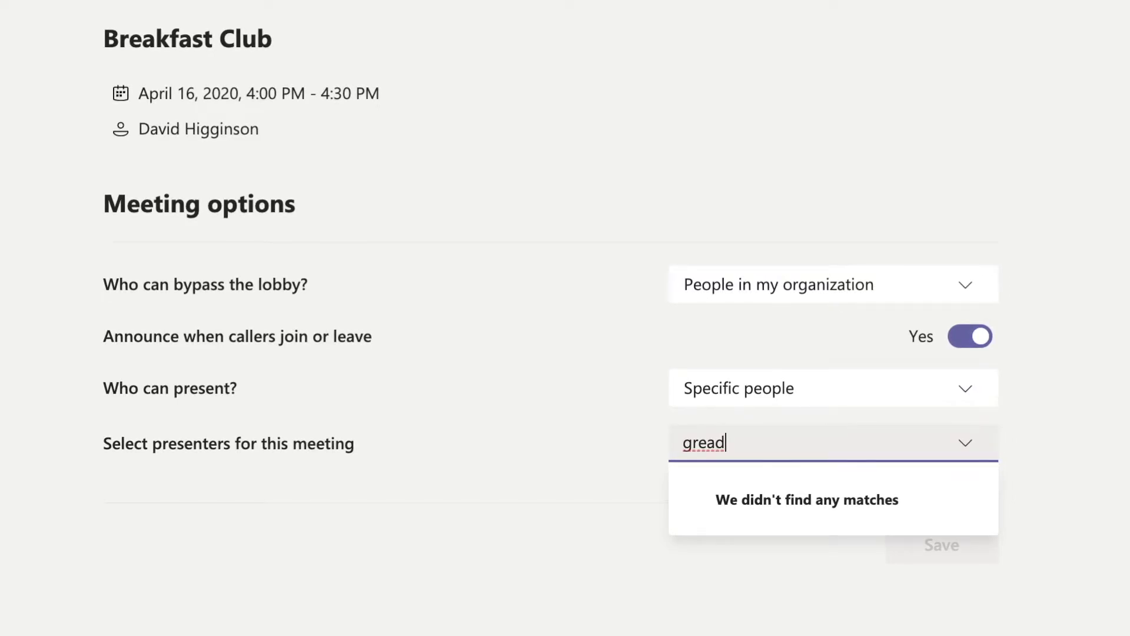
key(BackSpace)
key(BackSpace)
key(BackSpace)
key(BackSpace)
key(BackSpace)
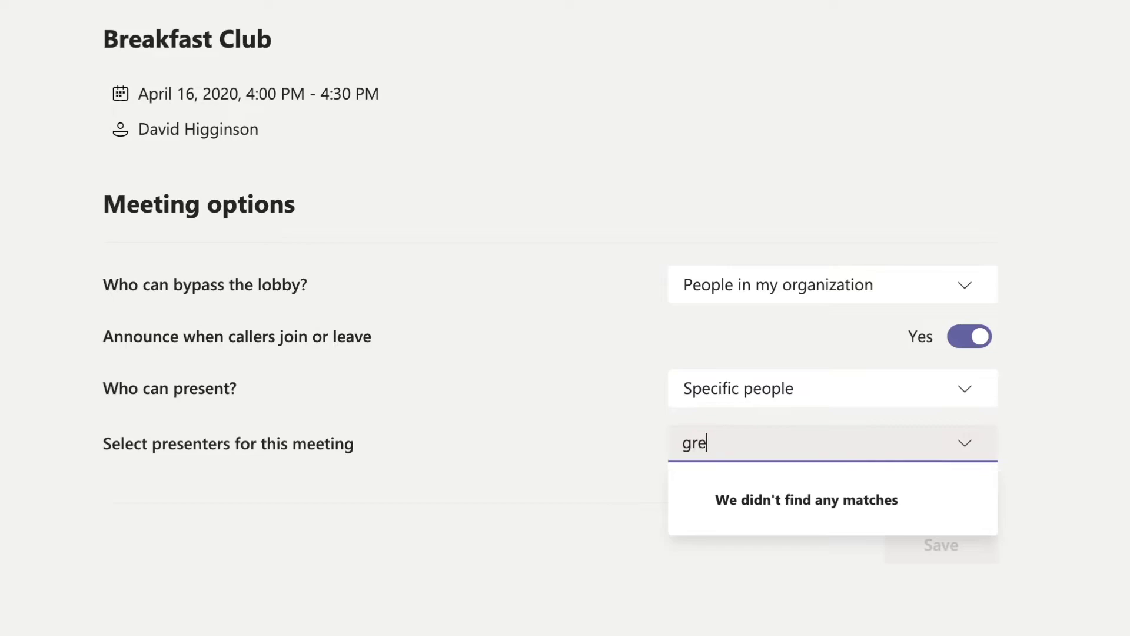
text(fri)
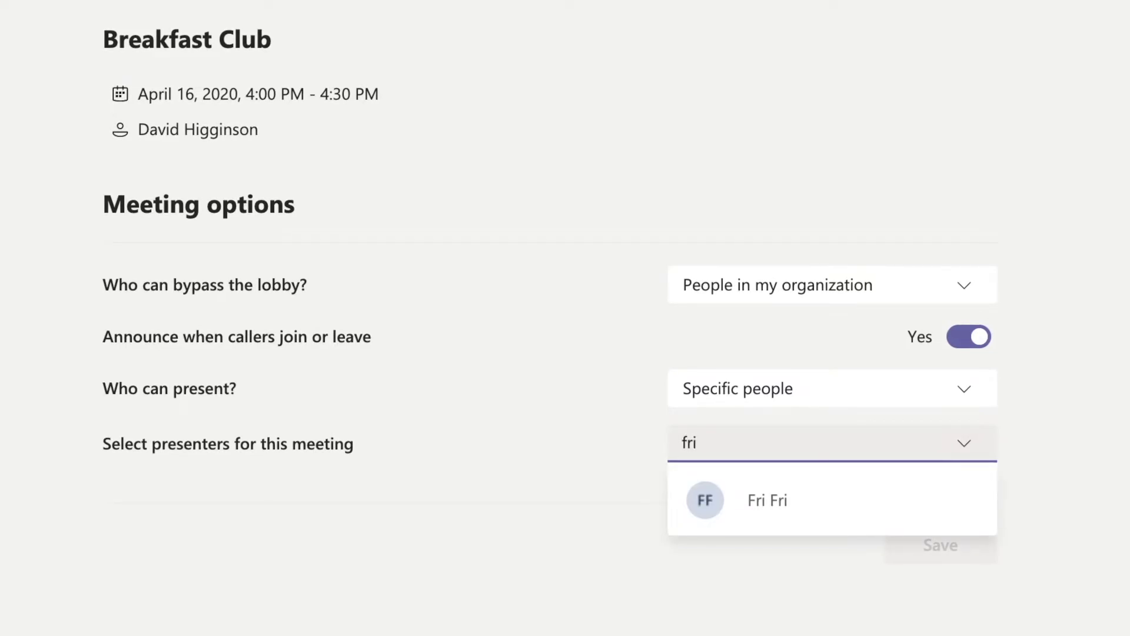
click(1118, 437)
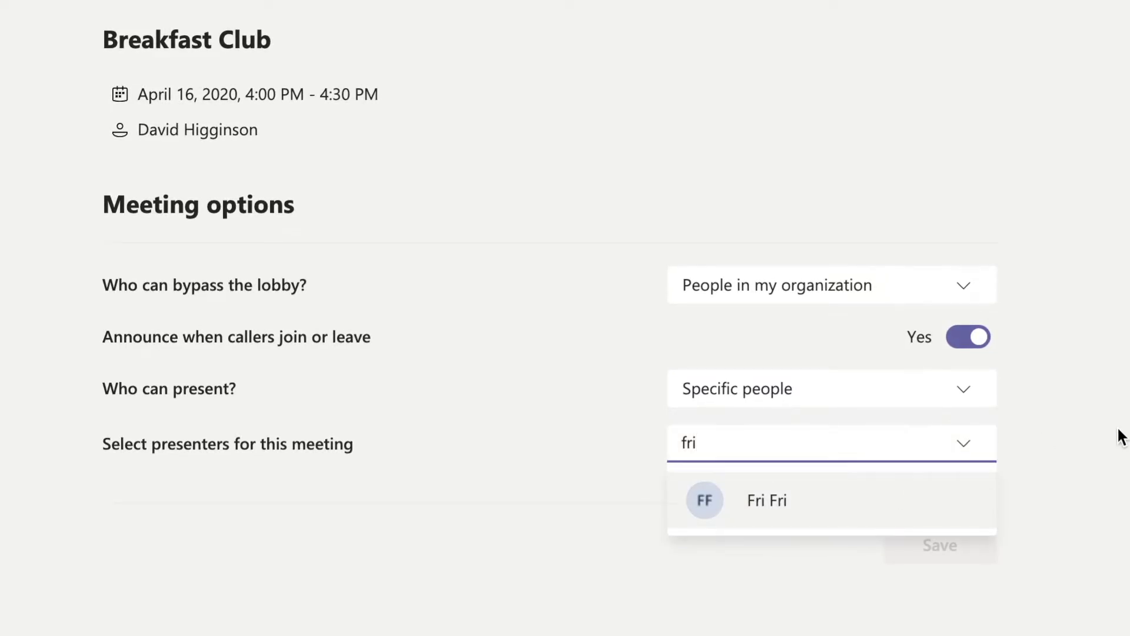
Set 'Who can present?' to 'Only me' and save the meeting options.
click(968, 400)
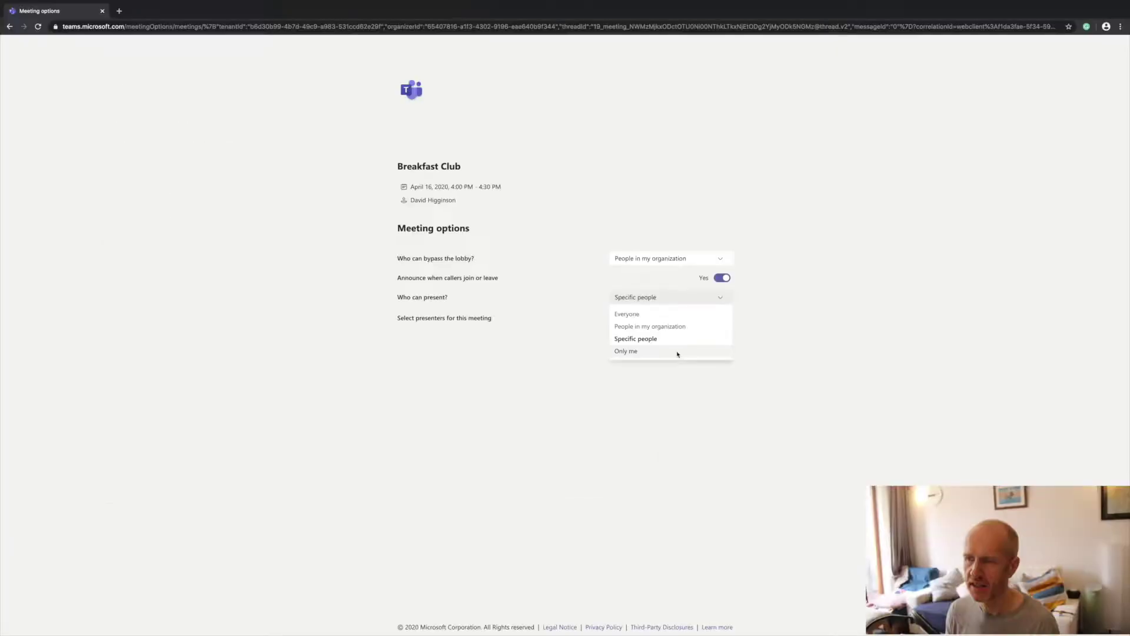
click(846, 531)
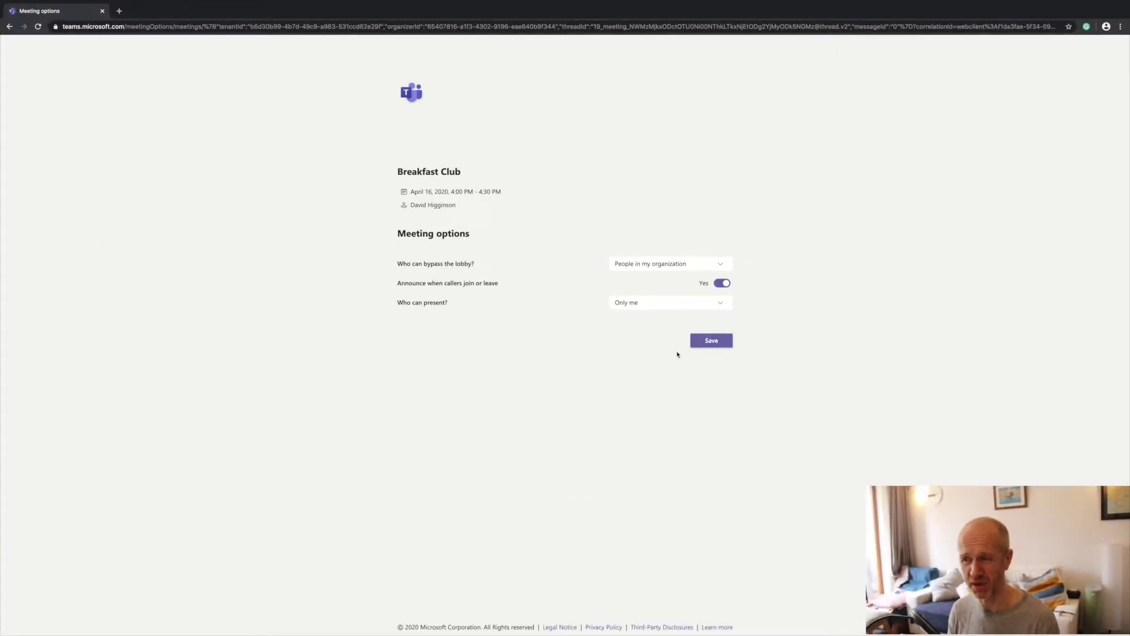
click(724, 340)
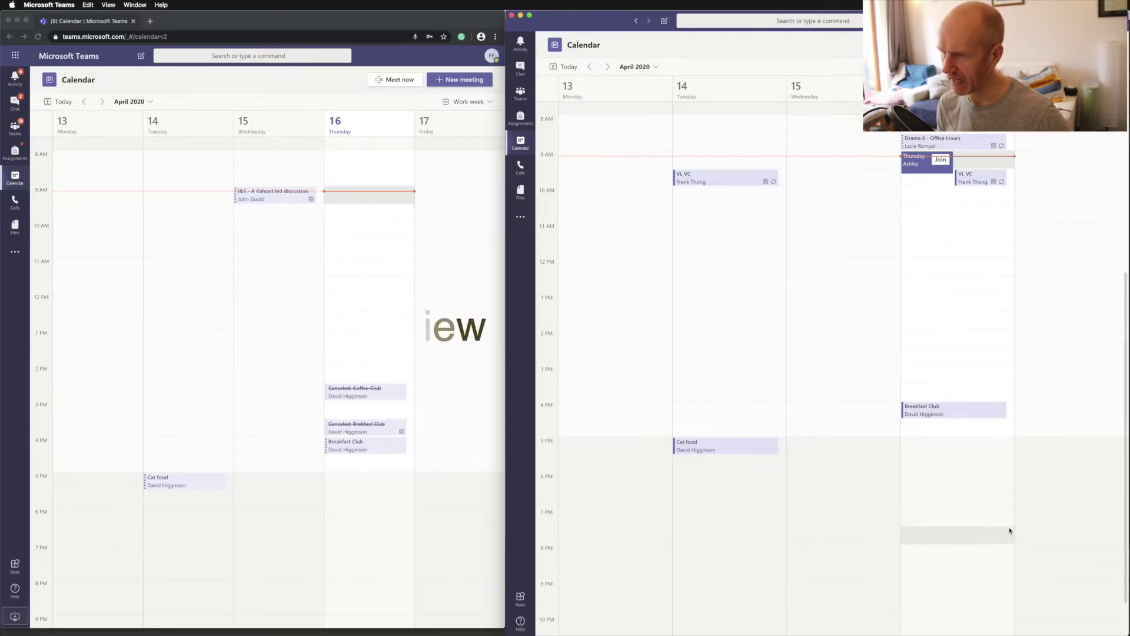
Join Breakfast Club from the browser's Teams calendar with the microphone turned off.
click(364, 481)
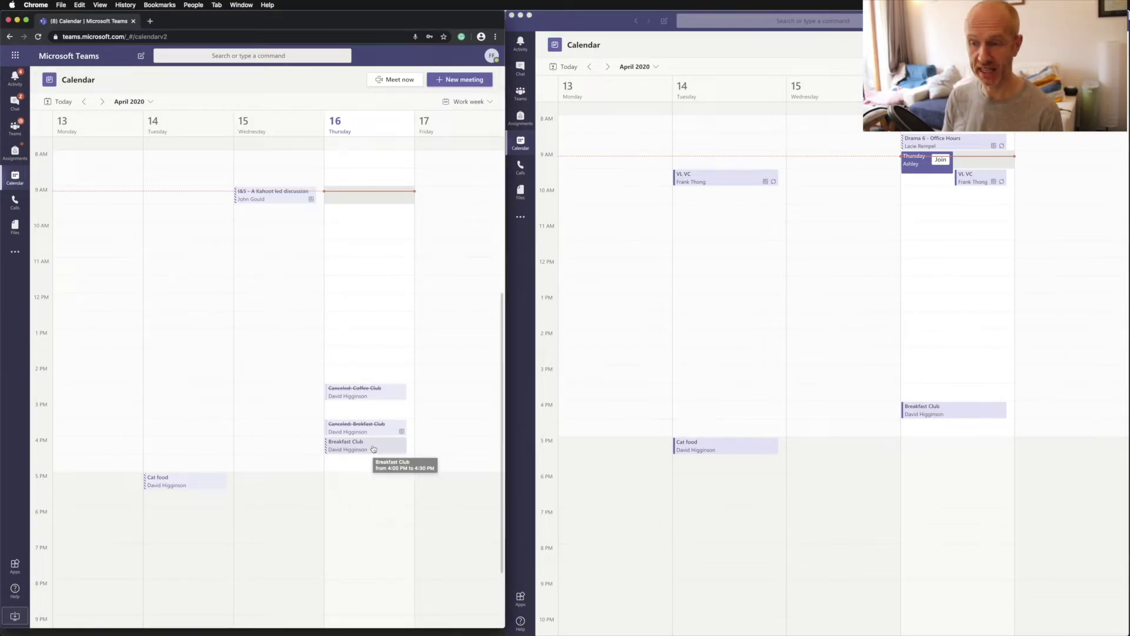
click(374, 449)
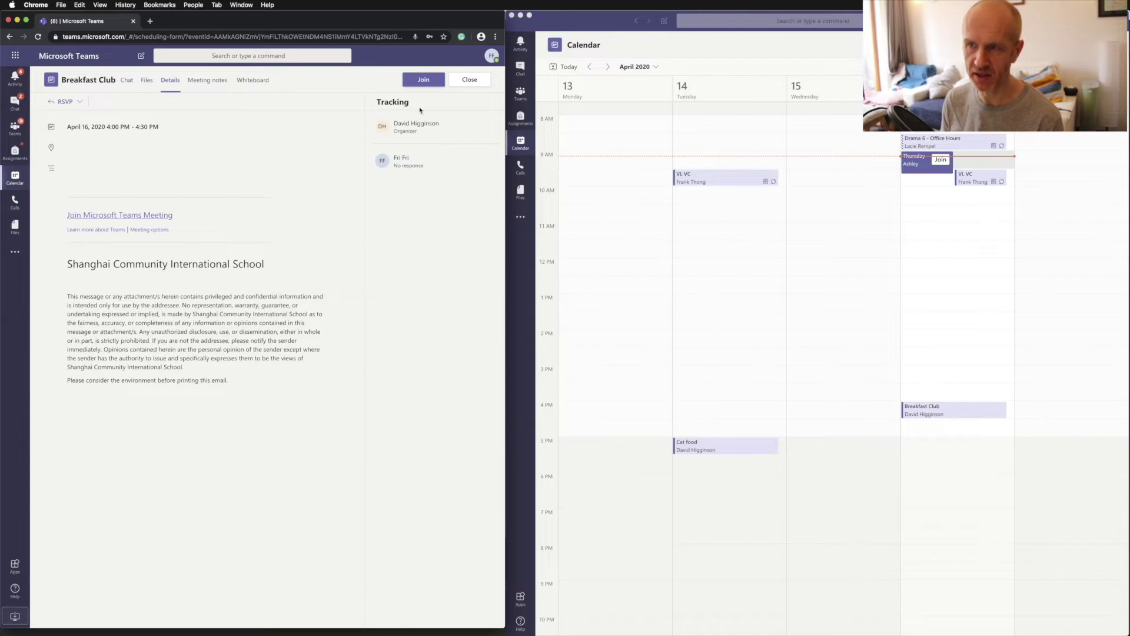
click(428, 82)
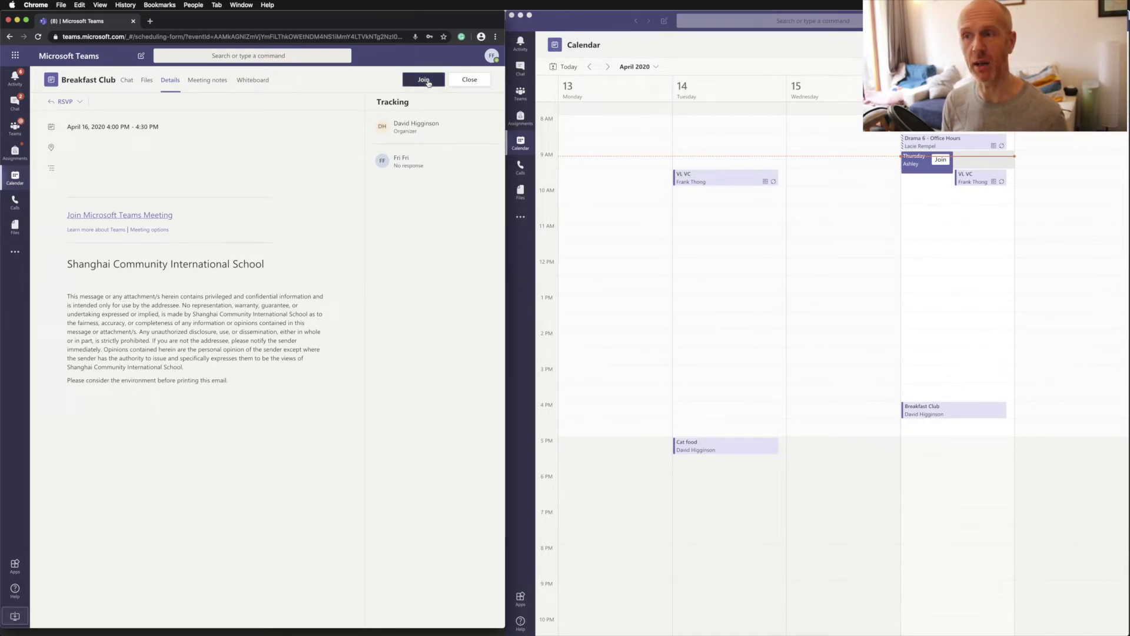
click(259, 377)
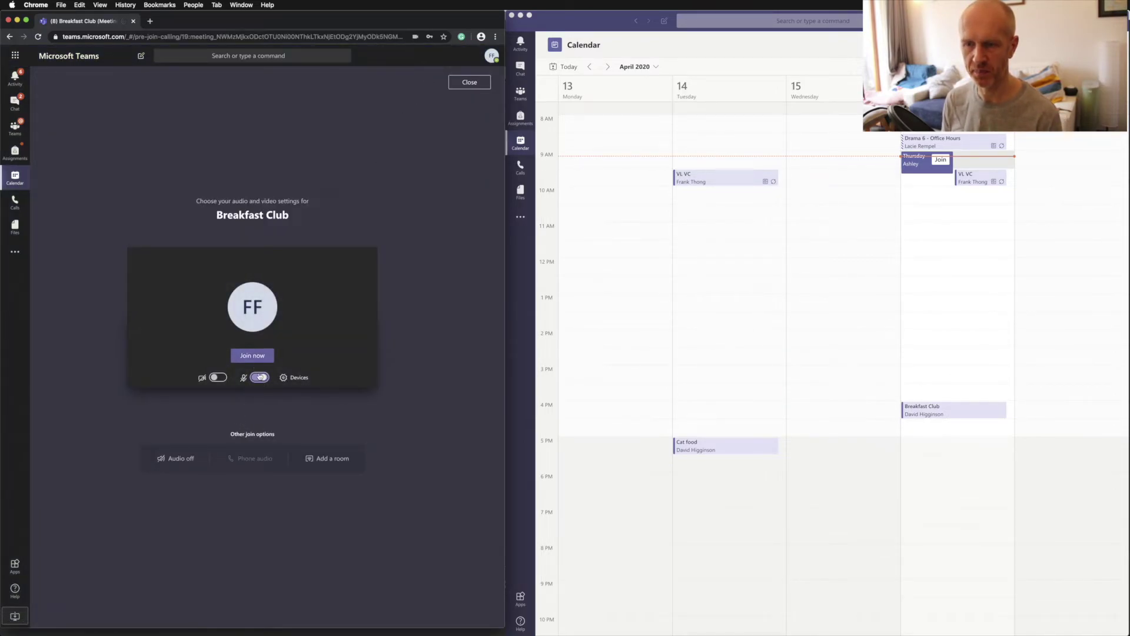
click(252, 356)
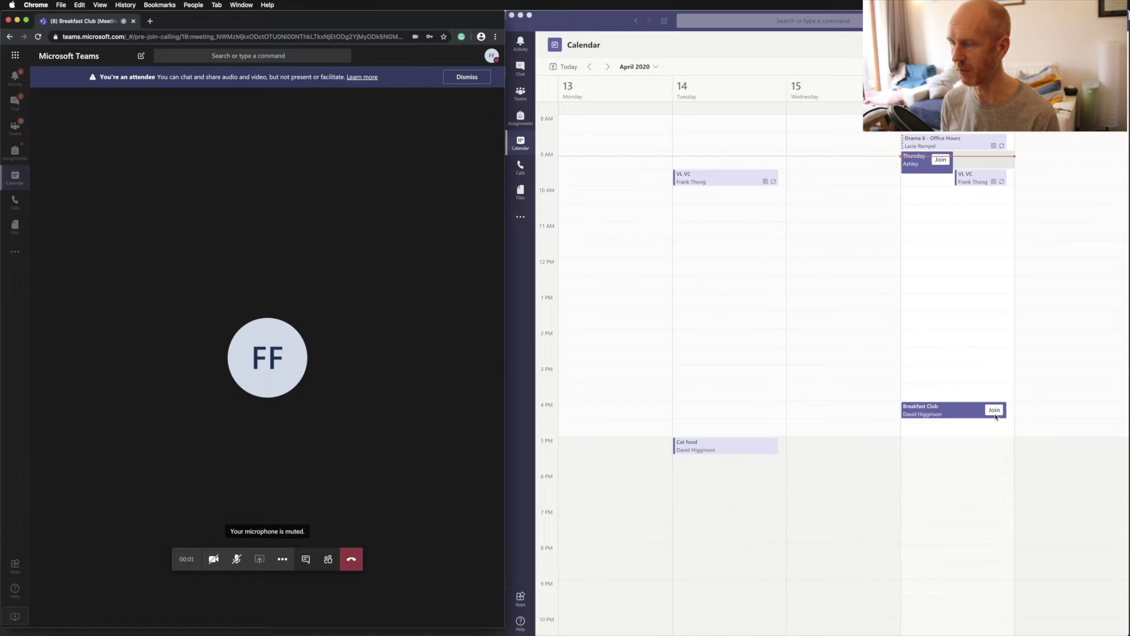
Join Breakfast Club from the desktop too and compare both windows' More actions menus.
click(995, 411)
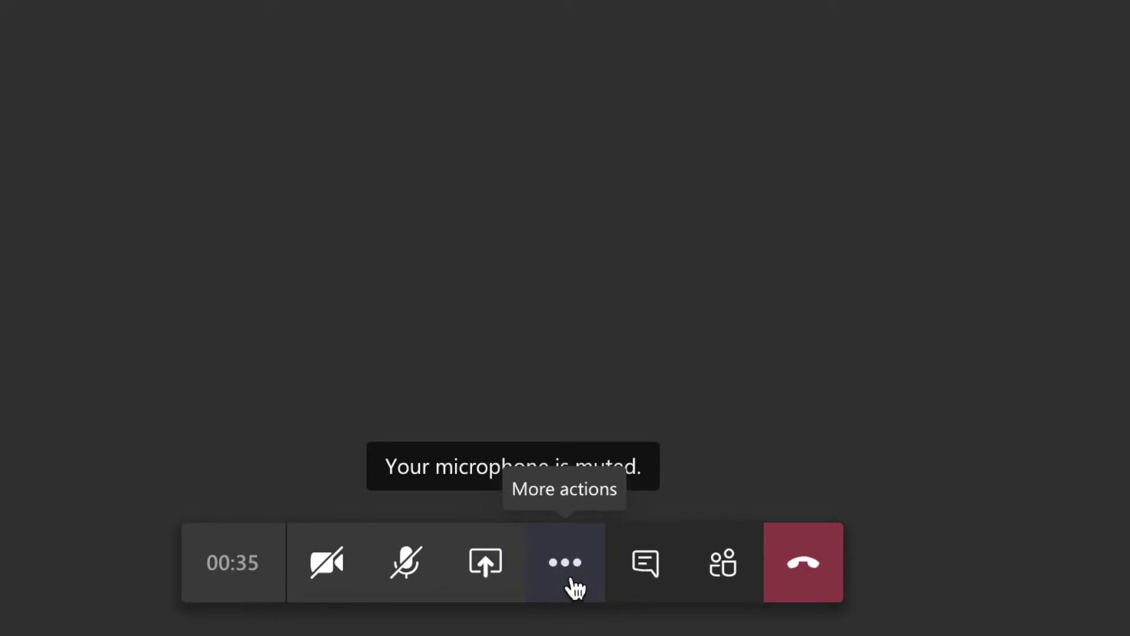
click(571, 580)
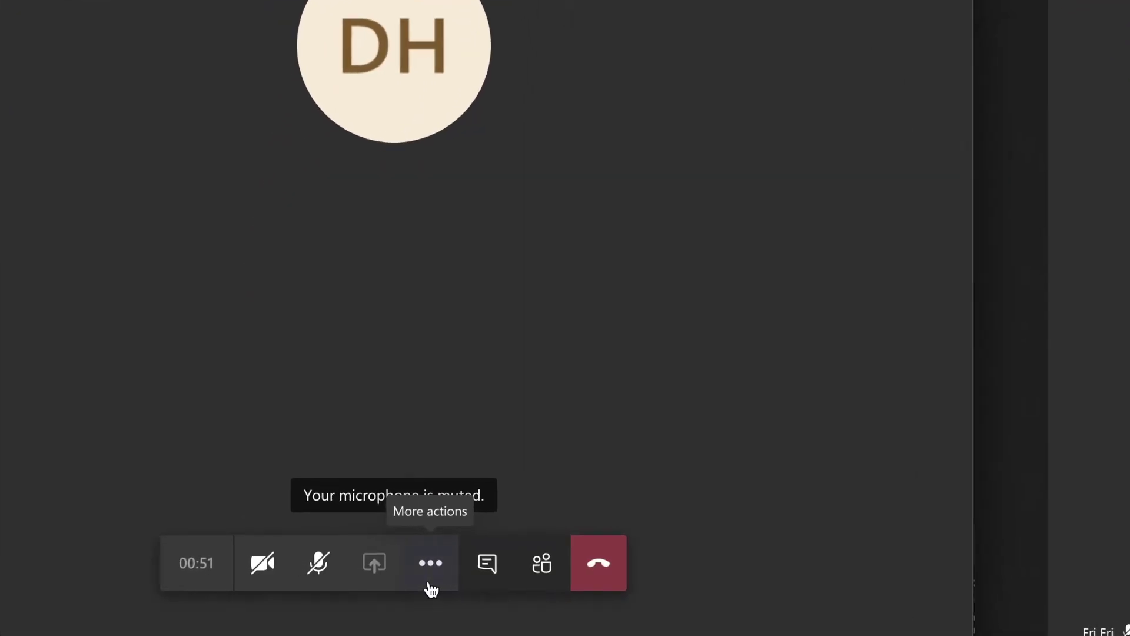
click(430, 566)
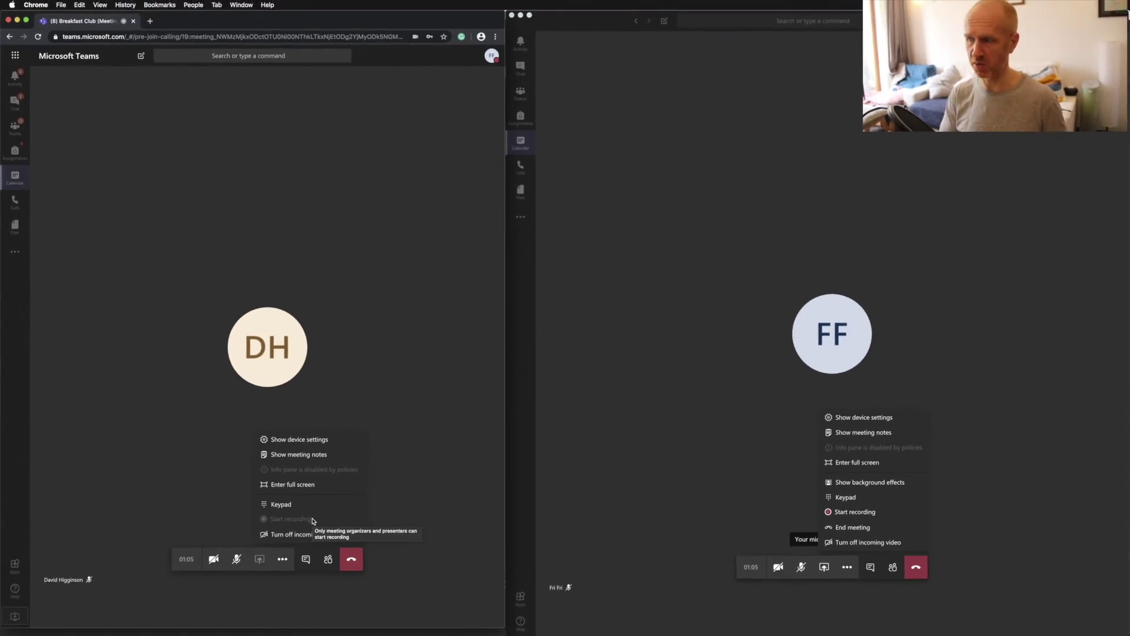
click(681, 226)
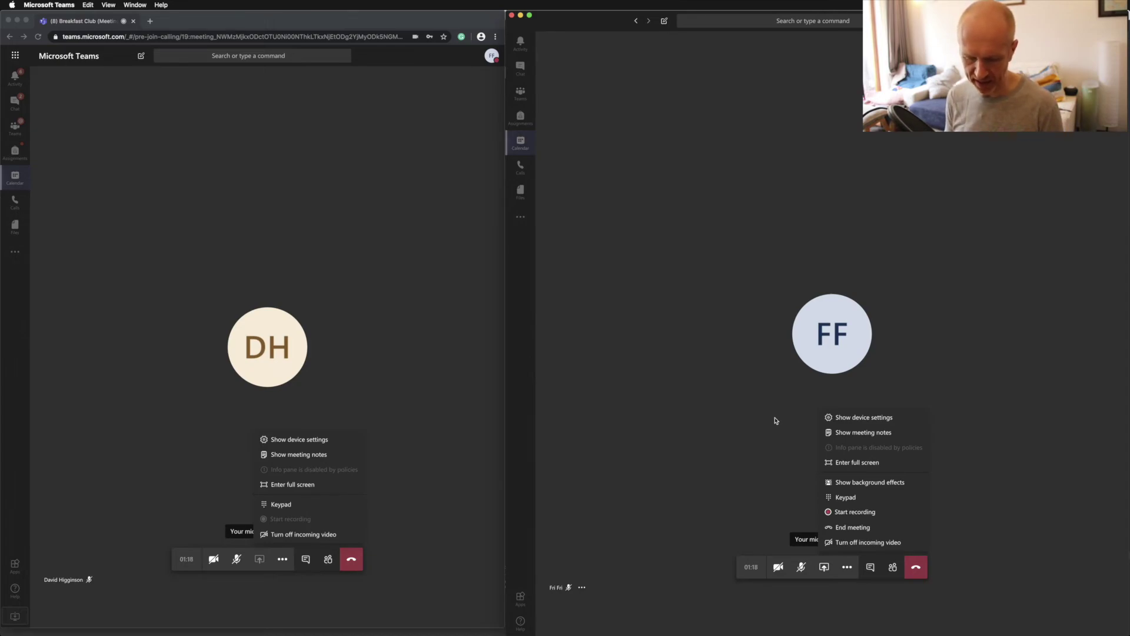
Make the attendee a presenter from the participants list, then reopen their options.
click(894, 567)
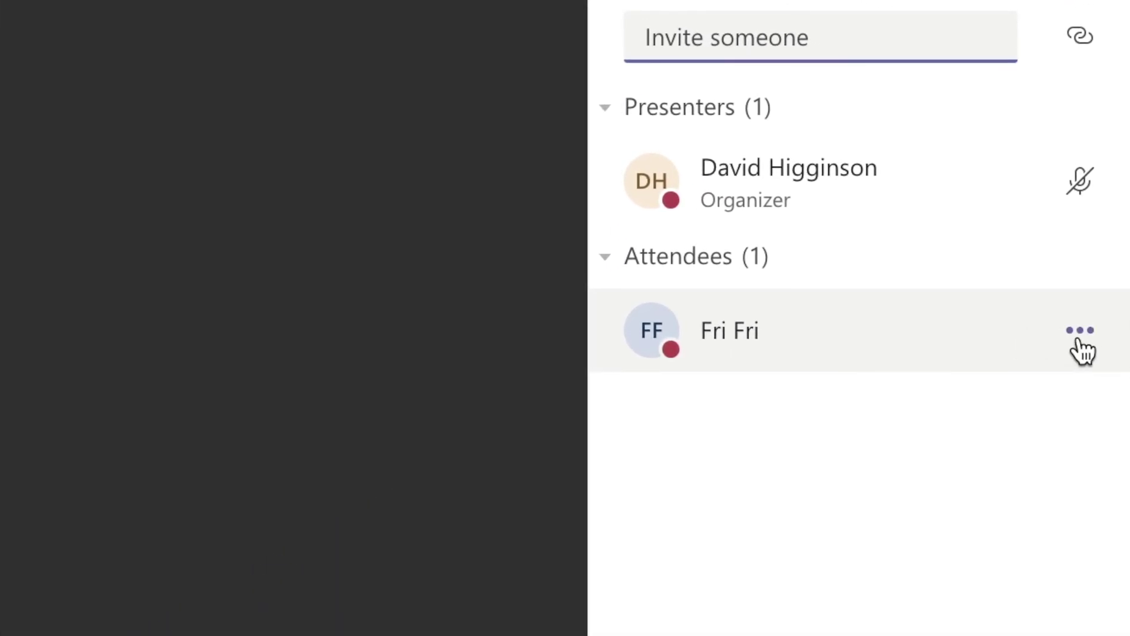
click(1080, 336)
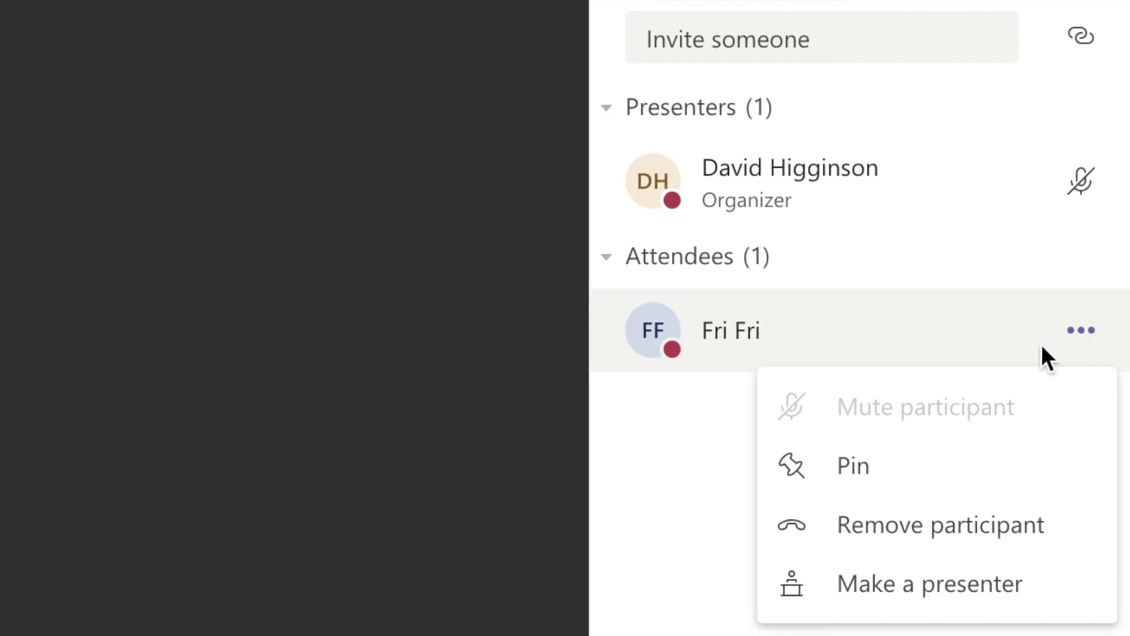
click(1001, 584)
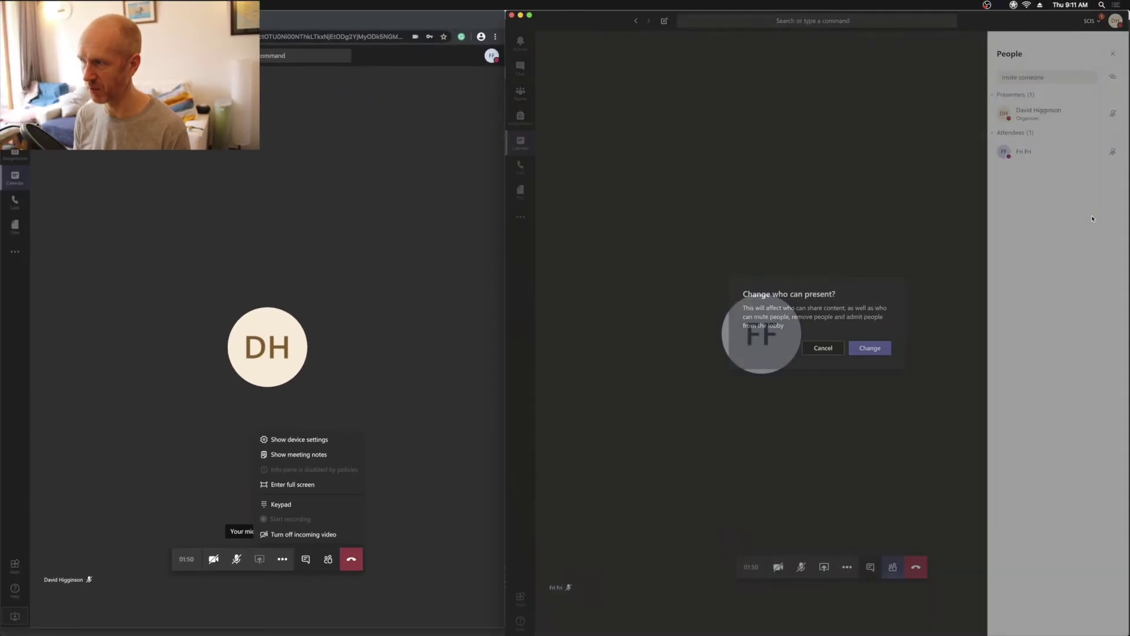
click(873, 348)
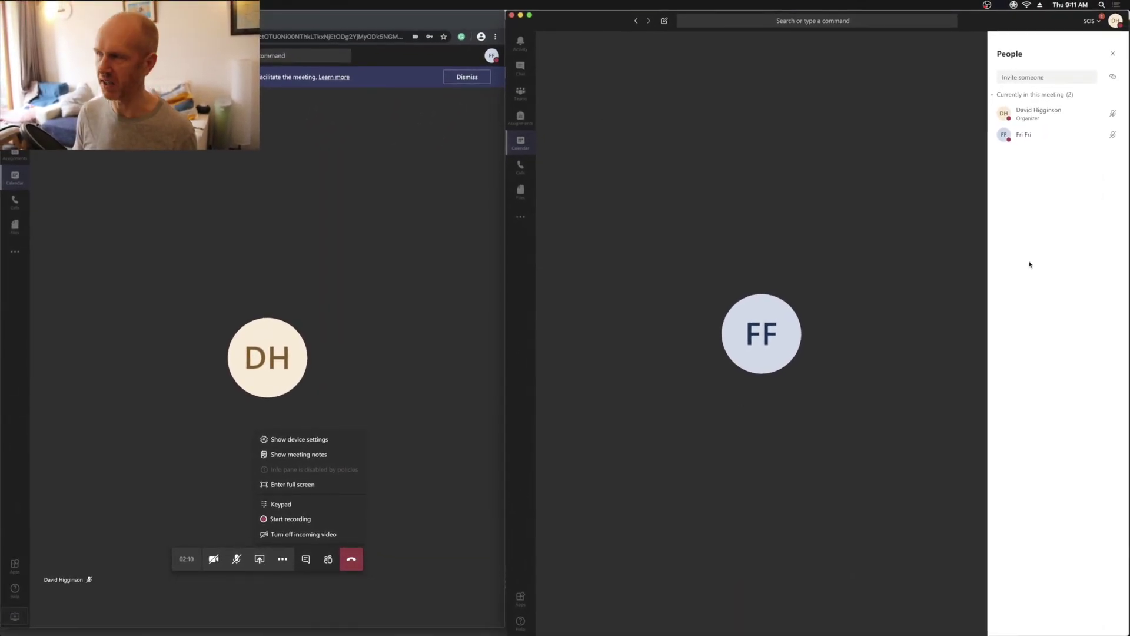
click(1113, 134)
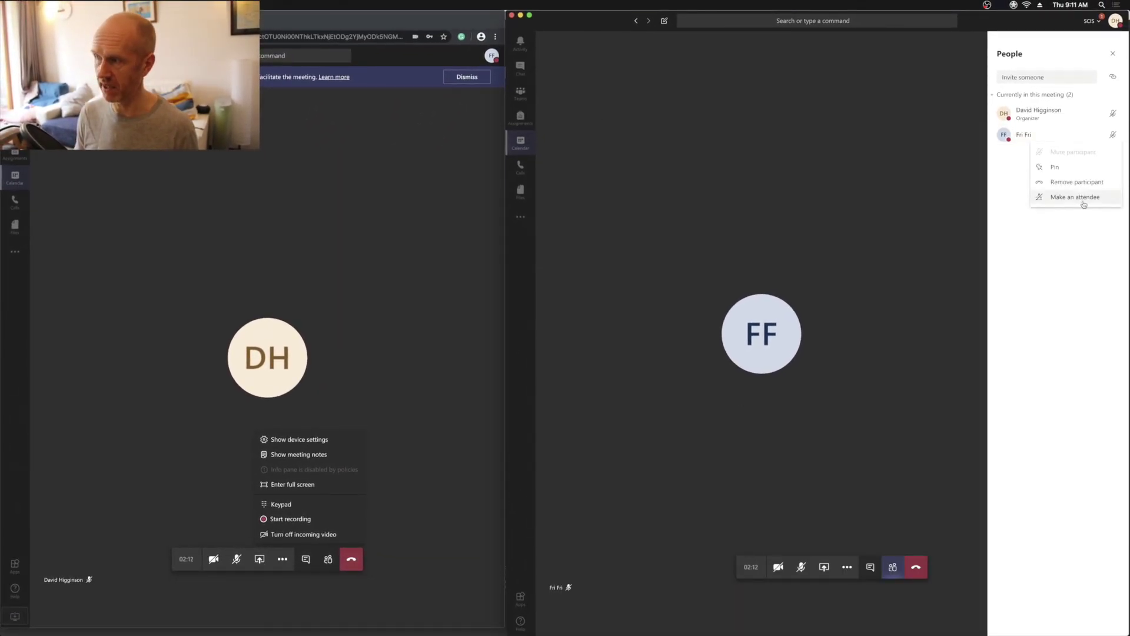